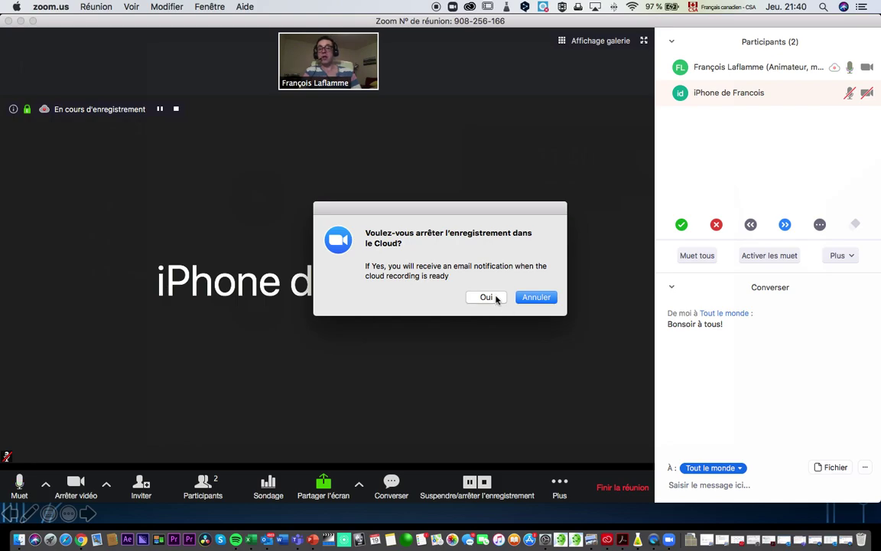
Confirm Oui to end the cloud recording while the meeting keeps running
click(489, 297)
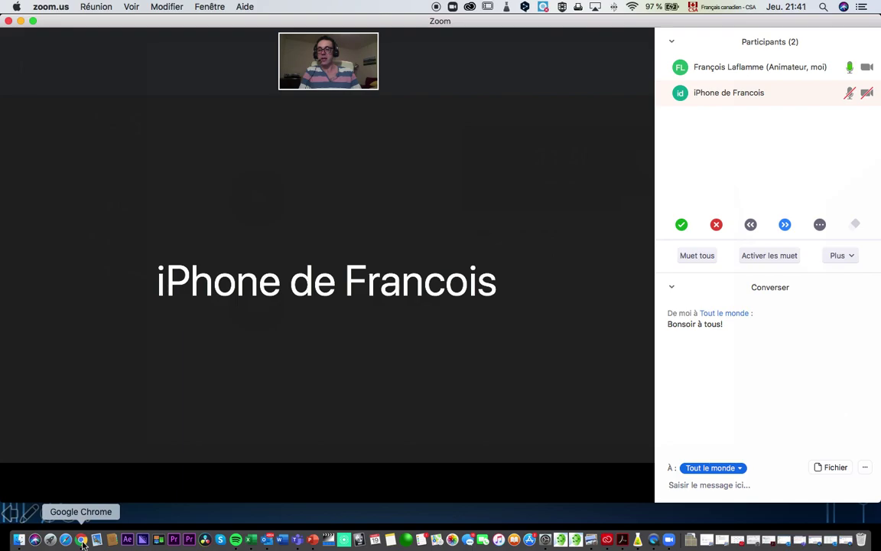
Switch to Chrome, leave full screen and go to zoom.us
click(81, 540)
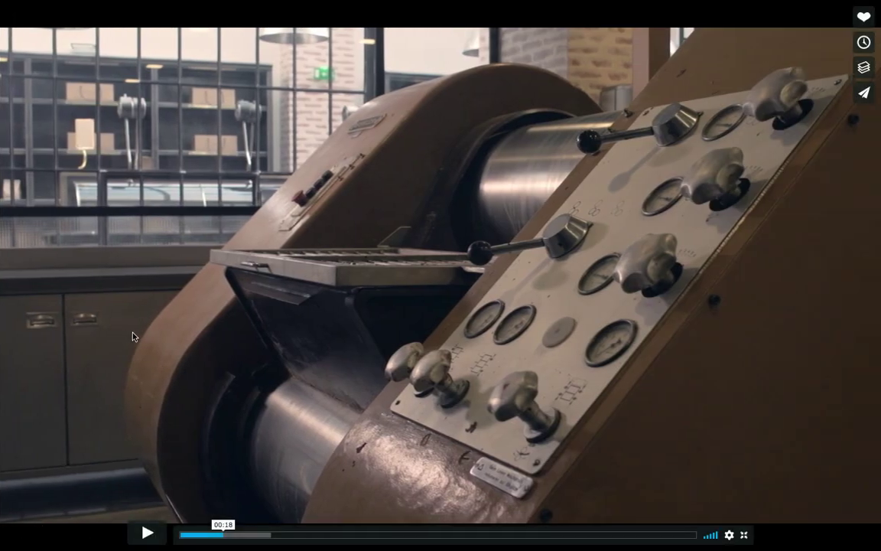
key(Escape)
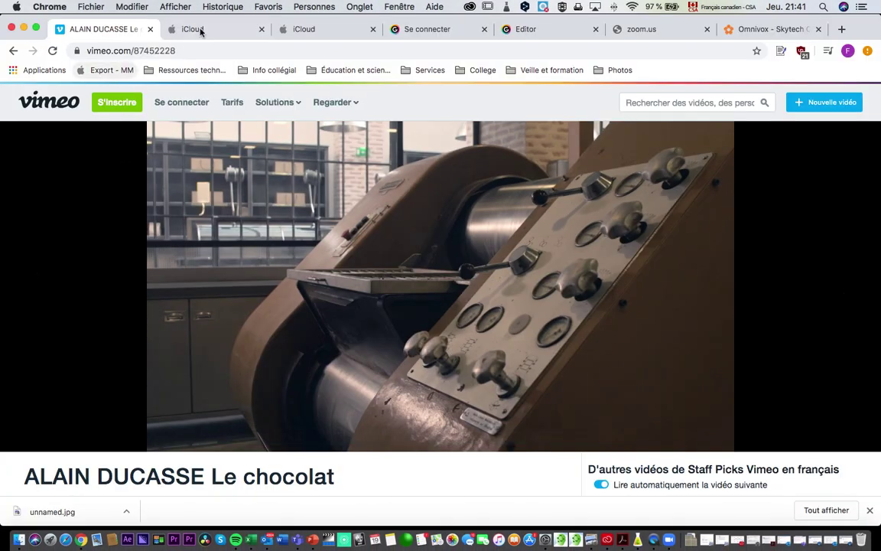
click(127, 51)
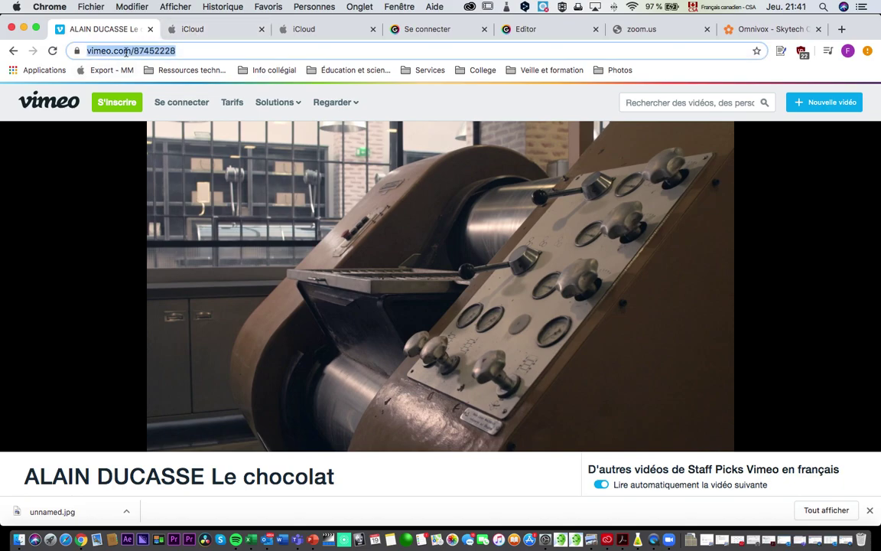
text(zoom)
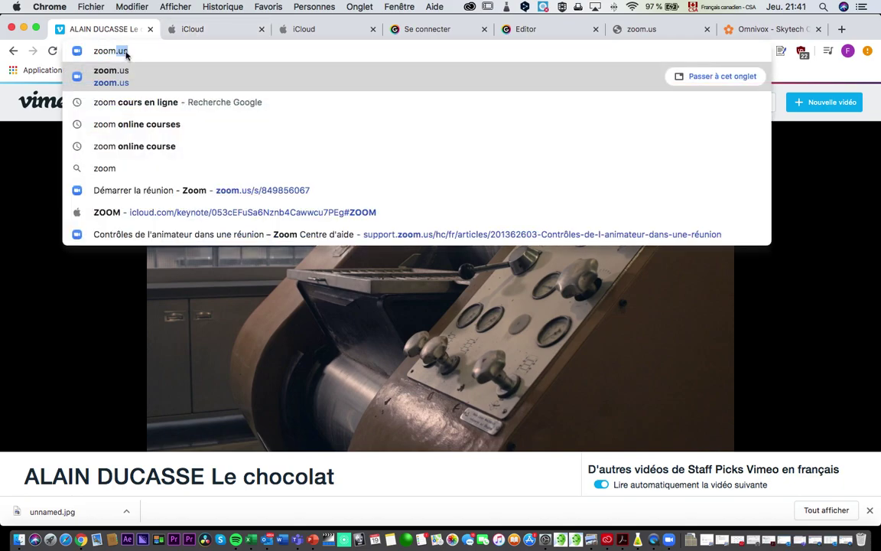
key(Return)
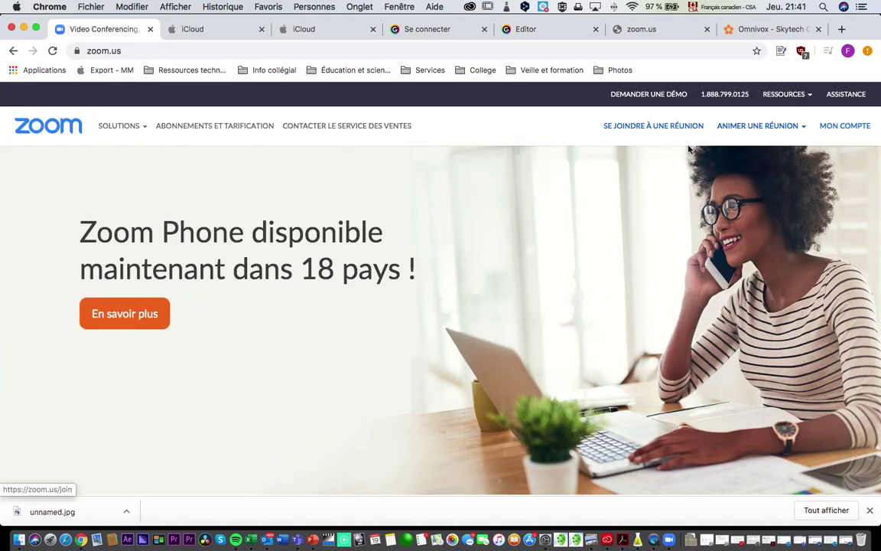
Open MON COMPTE and then the Enregistrements list of cloud recordings
click(837, 127)
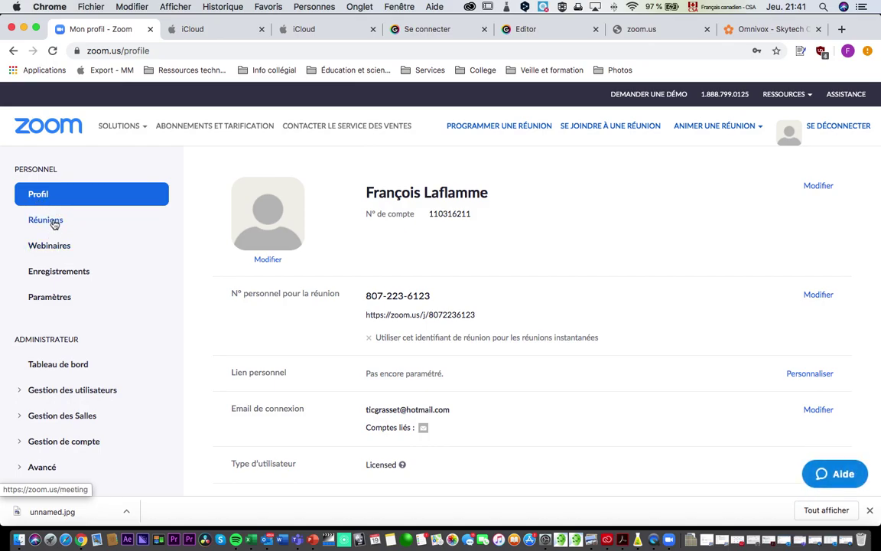
scroll(63, 273, down, 1)
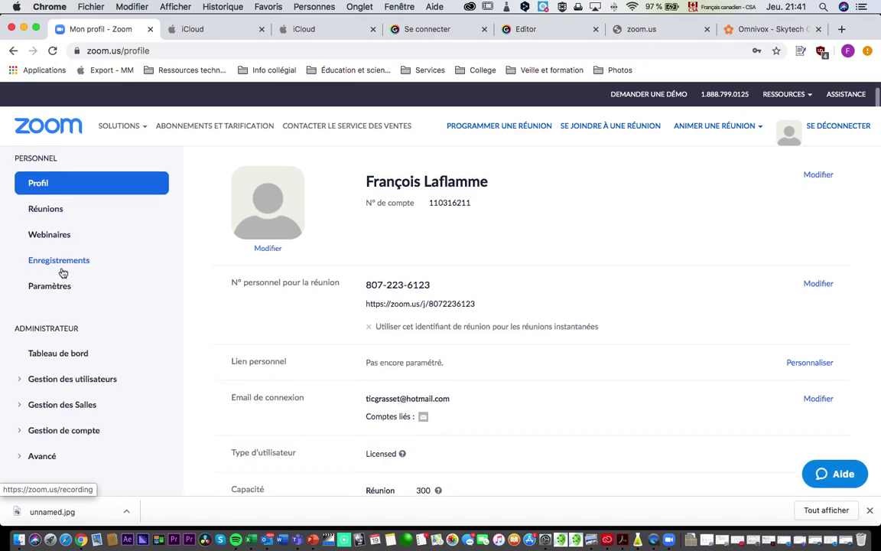
scroll(64, 268, down, 2)
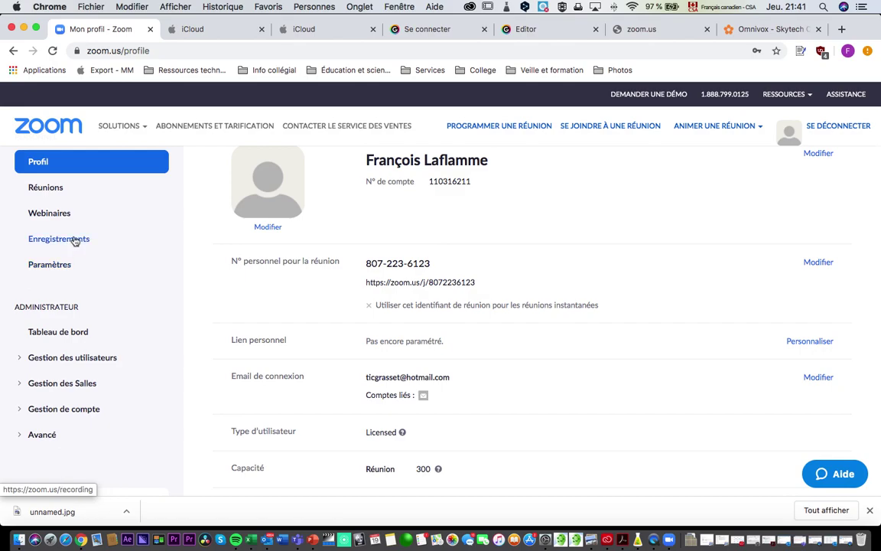
click(74, 239)
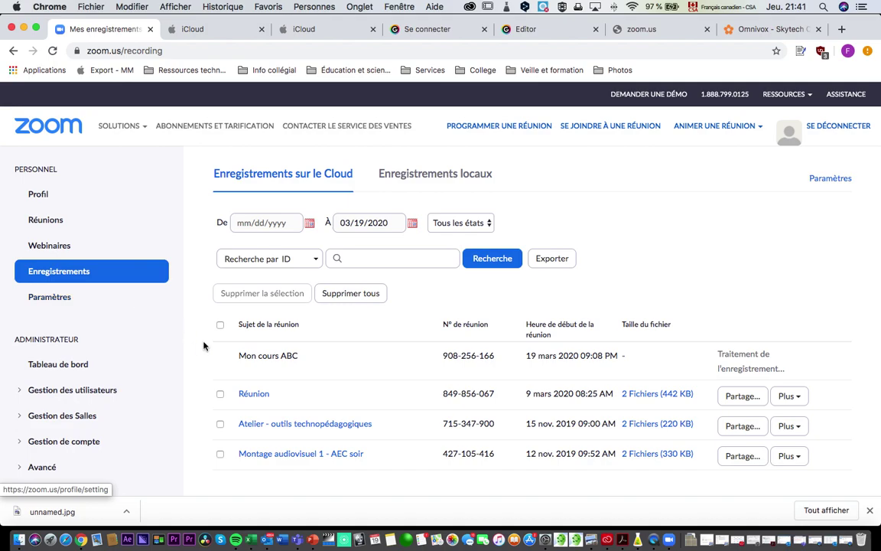
scroll(203, 364, down, 1)
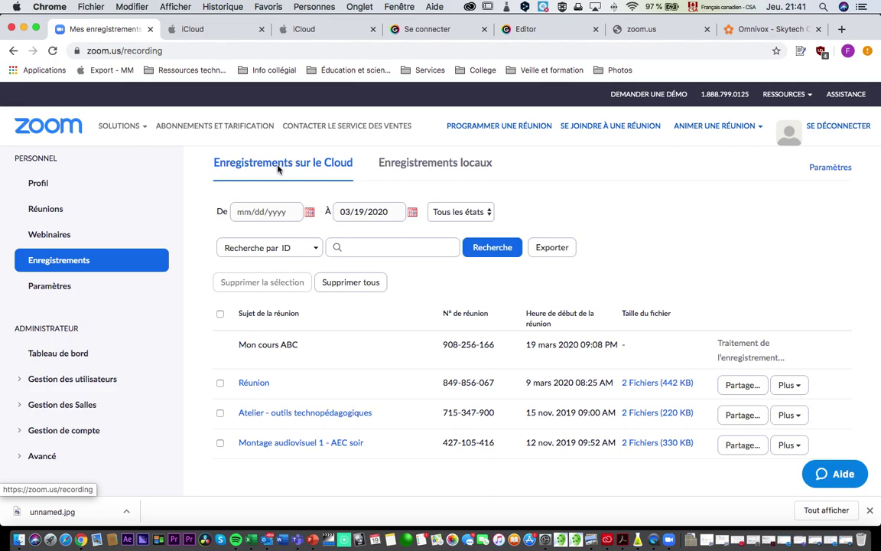
click(432, 167)
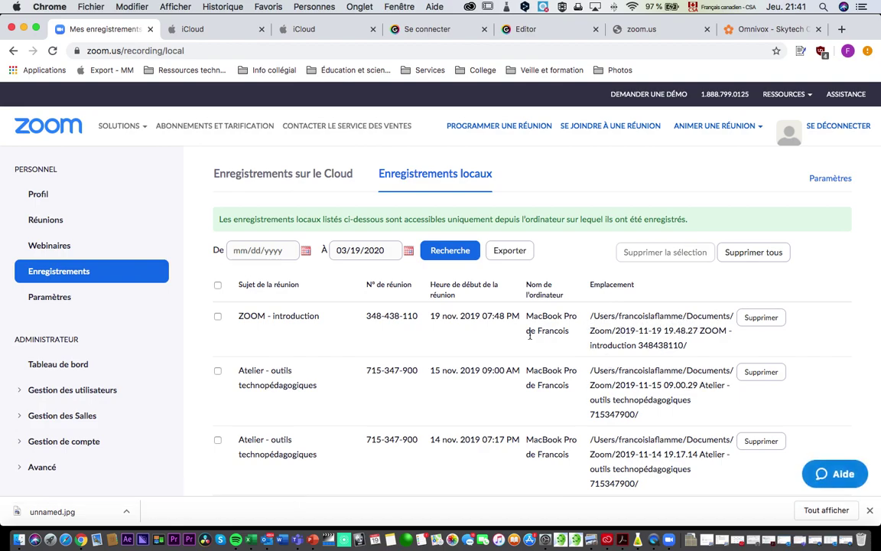
click(285, 177)
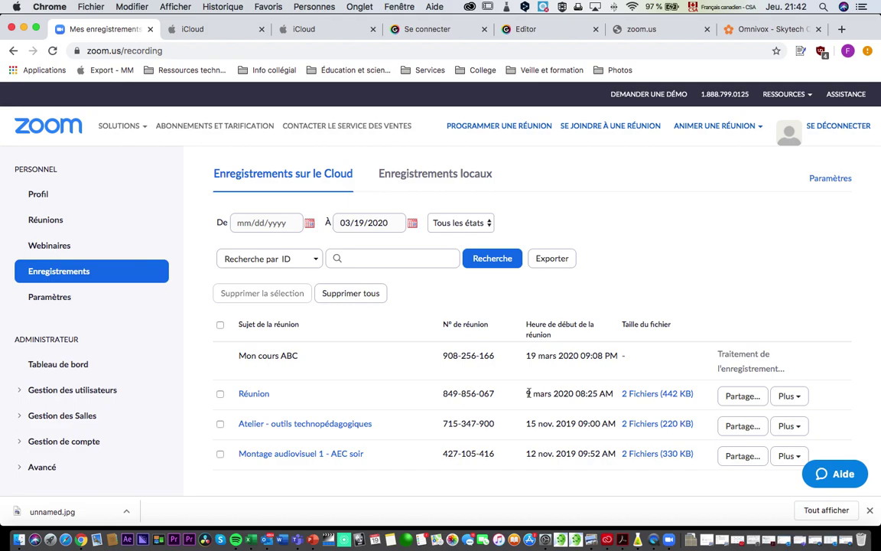
scroll(494, 374, down, 1)
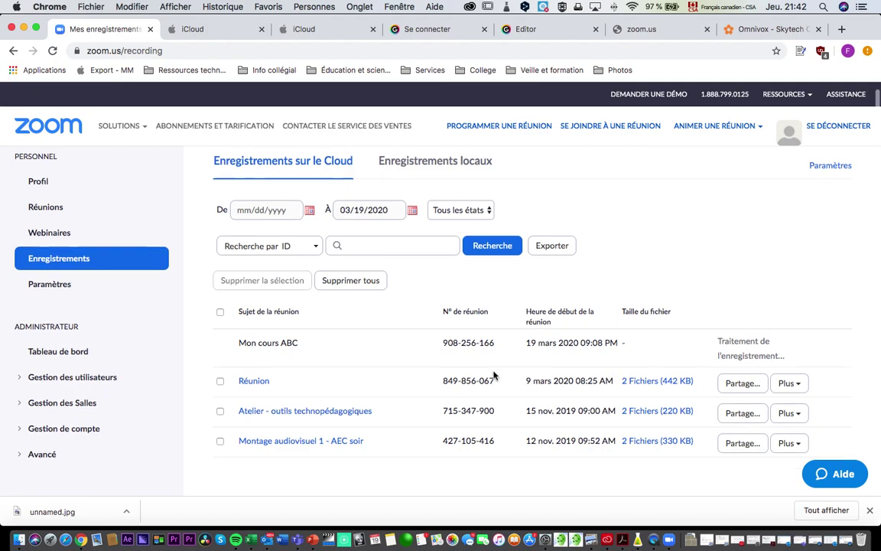
scroll(489, 371, down, 2)
scroll(387, 291, up, 1)
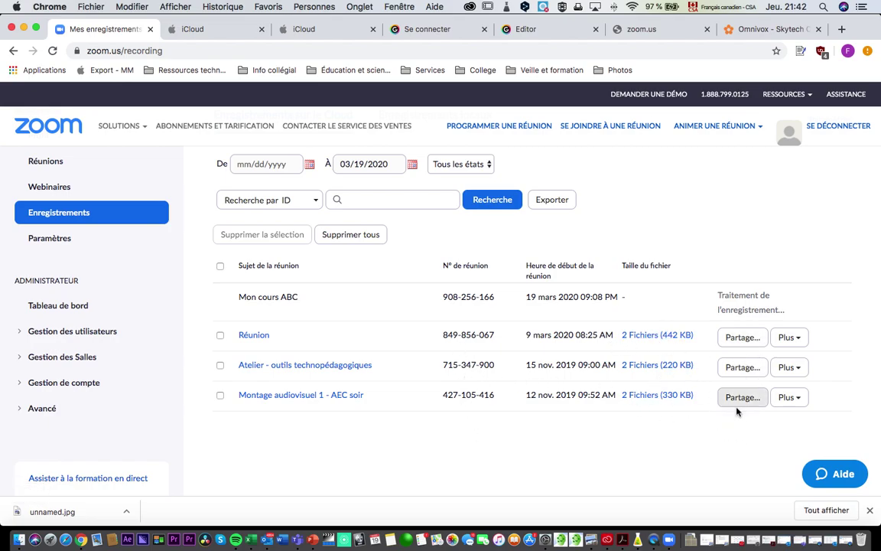
click(789, 398)
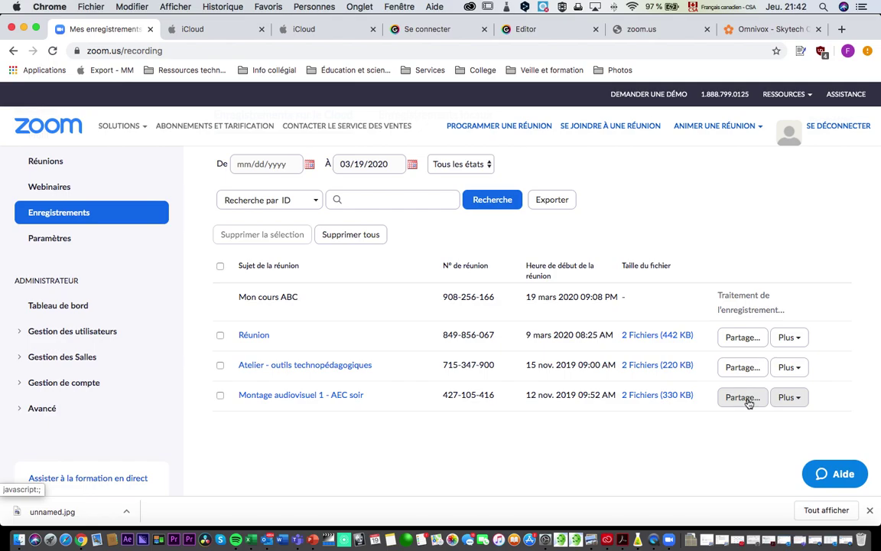
Open sharing for 'Montage audiovisuel 1 - AEC soir', toggling Partager cet enregistrement off and back on
click(745, 399)
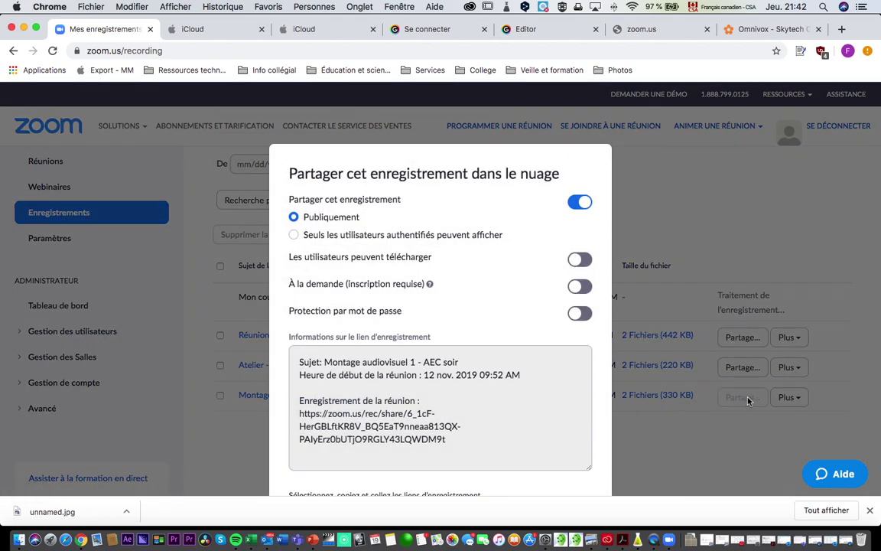
scroll(545, 401, down, 3)
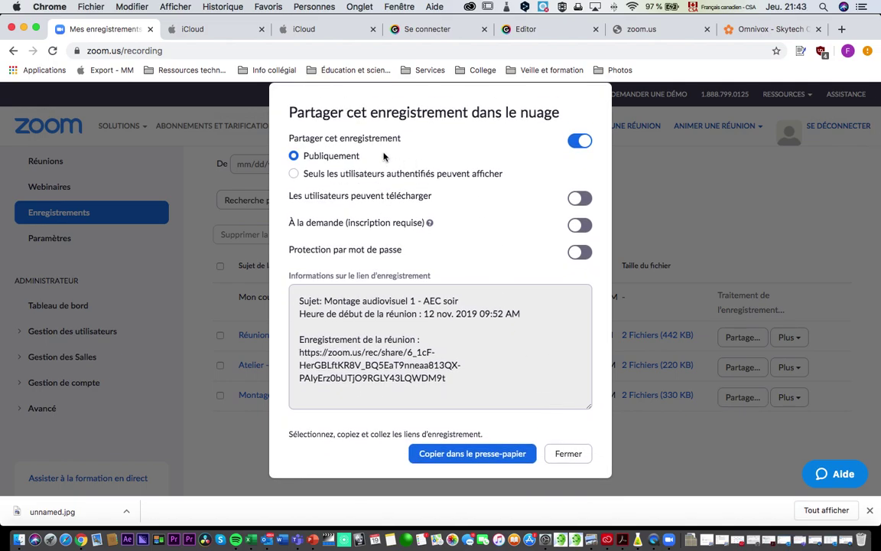
click(578, 142)
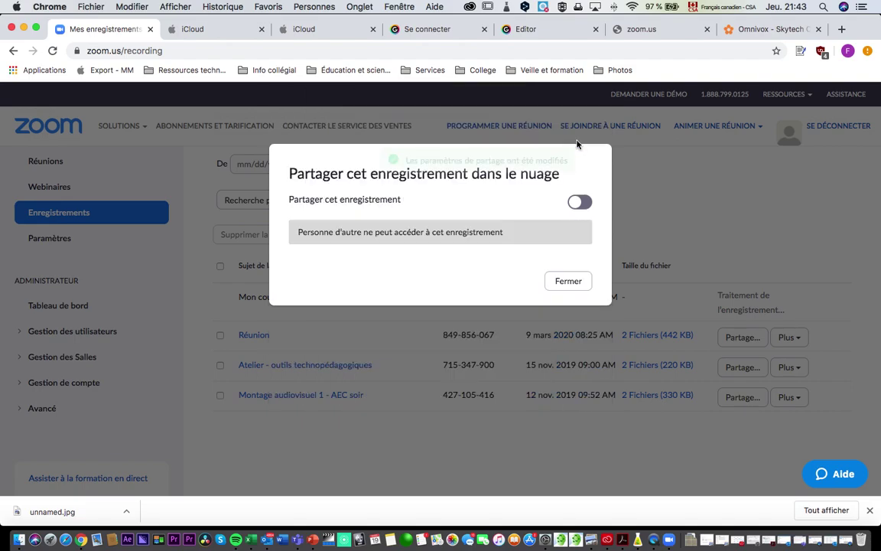
click(581, 203)
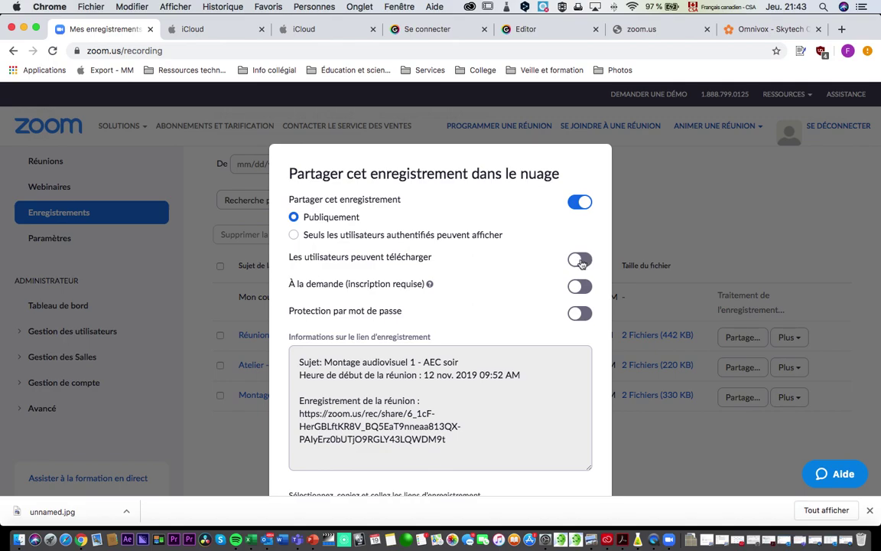
scroll(470, 290, down, 1)
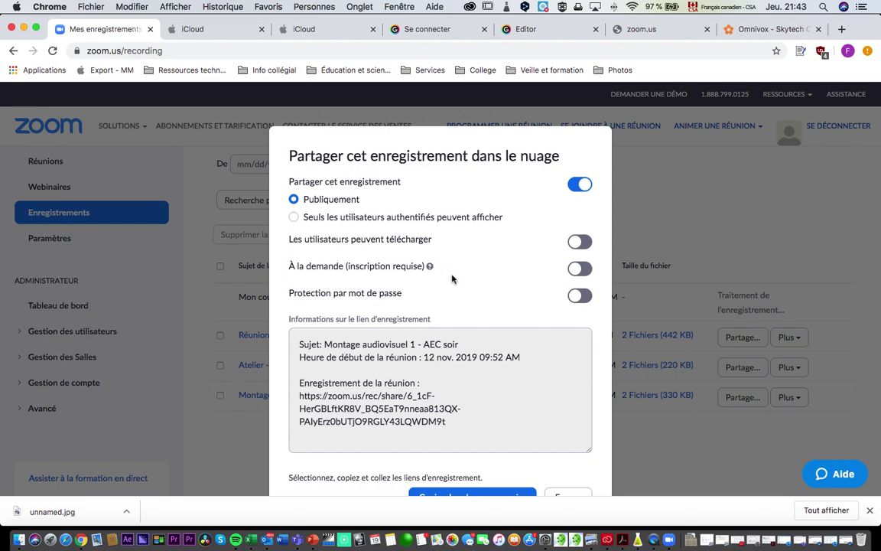
scroll(455, 277, down, 2)
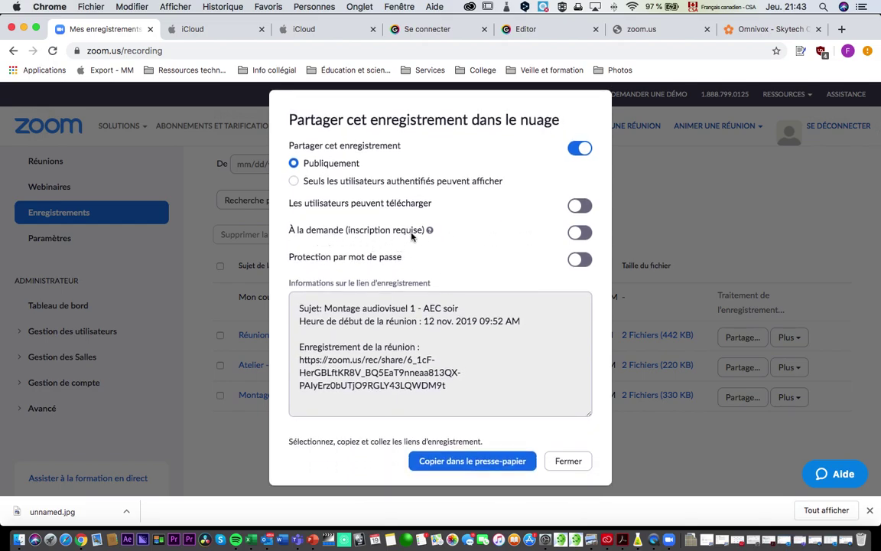
scroll(406, 238, down, 1)
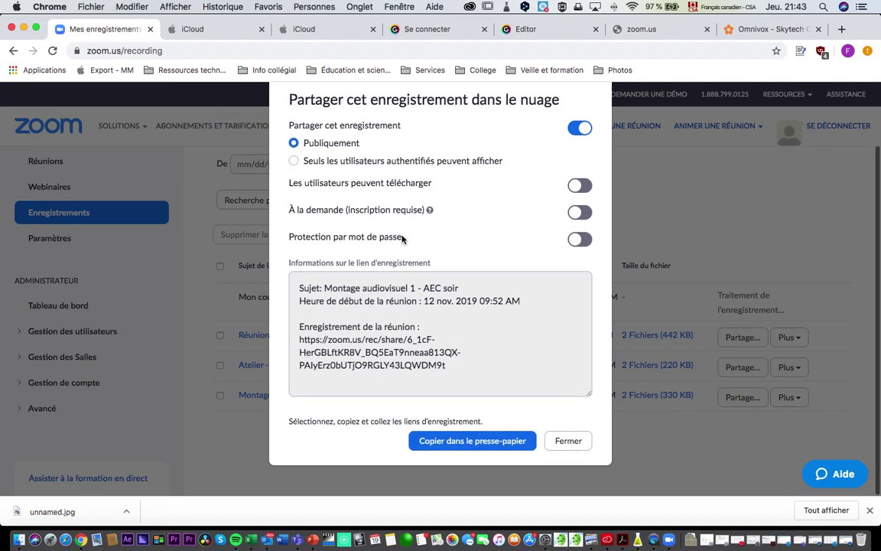
Enable Protection par mot de passe with a password, then select the recording's share URL
click(581, 241)
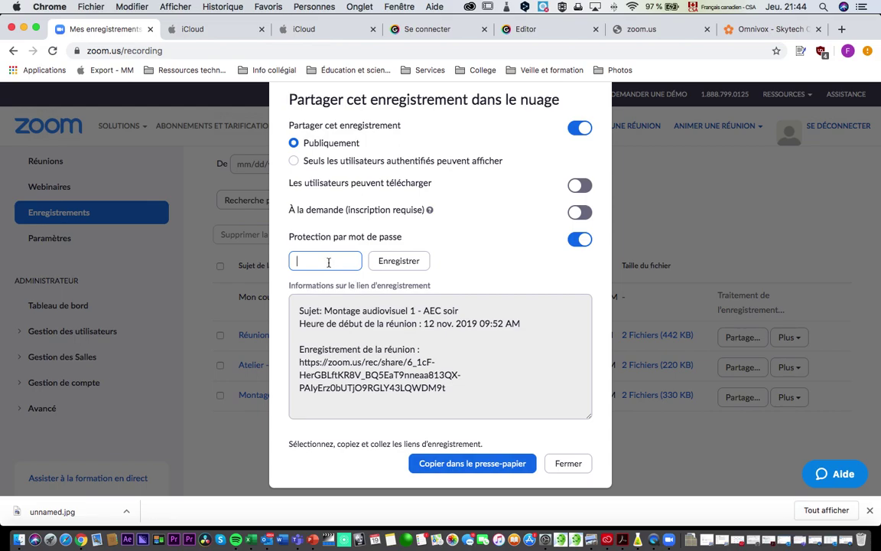
drag(446, 389, 298, 364)
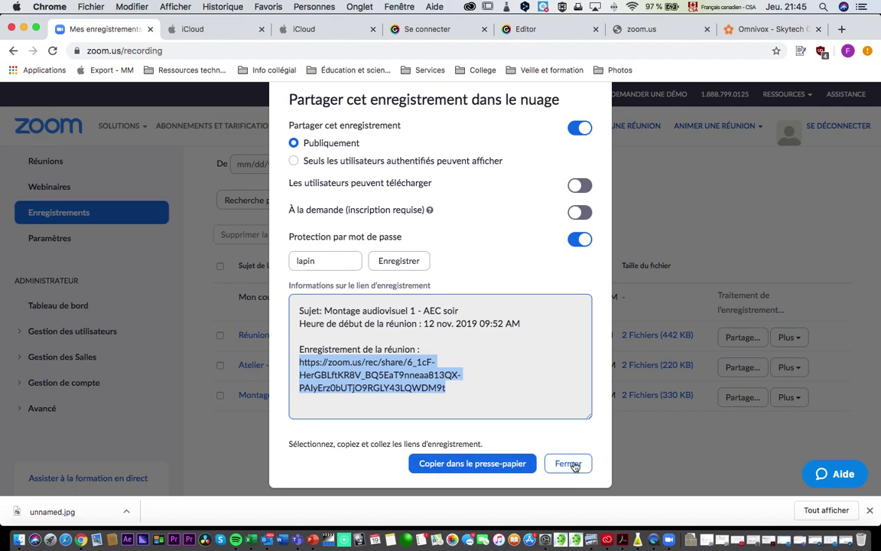
Close the share dialog and show the Plus menu for the Montage audiovisuel 1 recording
click(573, 464)
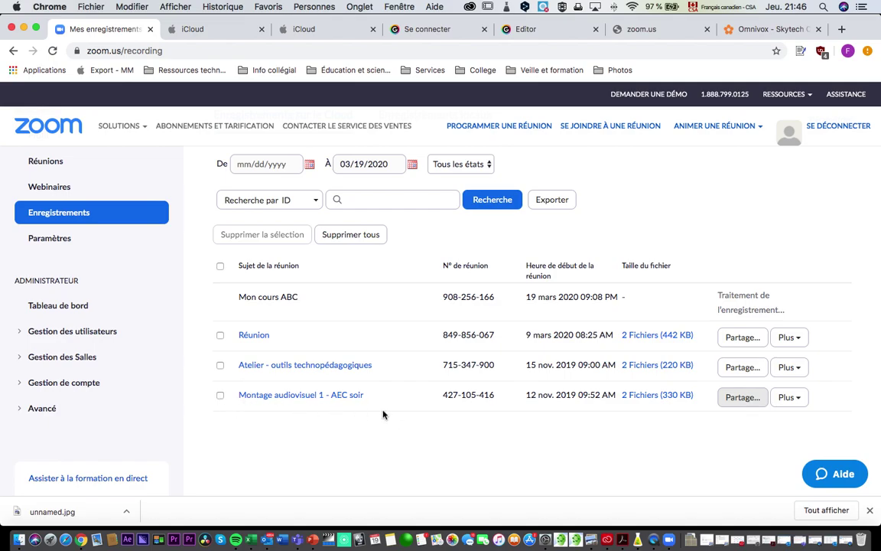
click(787, 397)
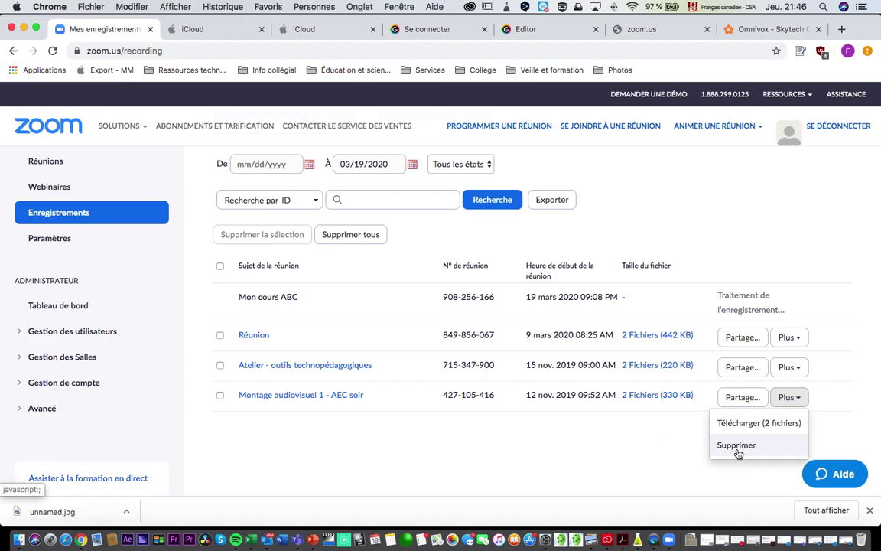
Dismiss the Plus dropdown and switch from Chrome back to the Zoom meeting window
click(663, 437)
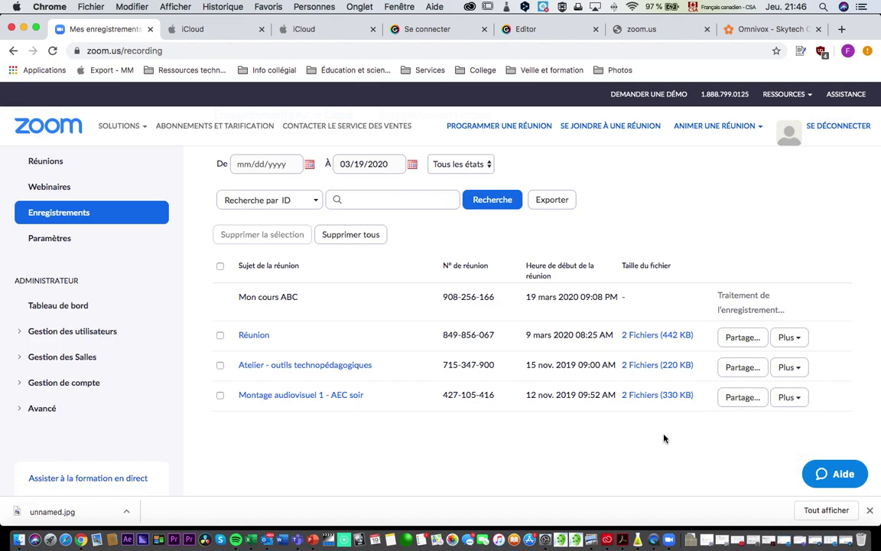
click(795, 400)
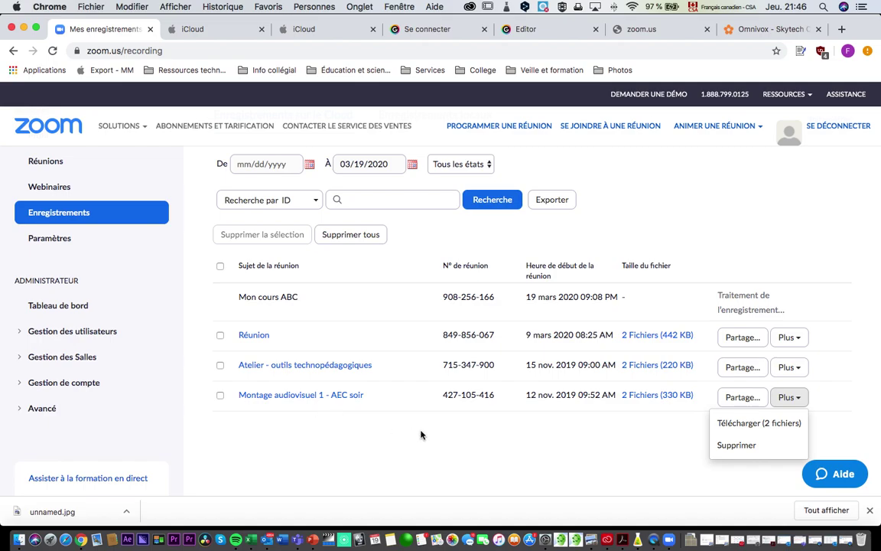
click(533, 459)
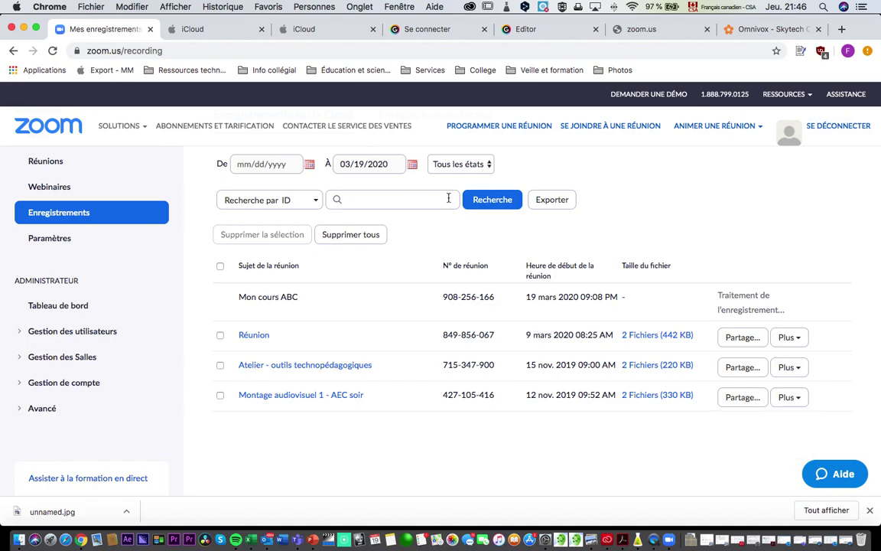
key(super+Tab)
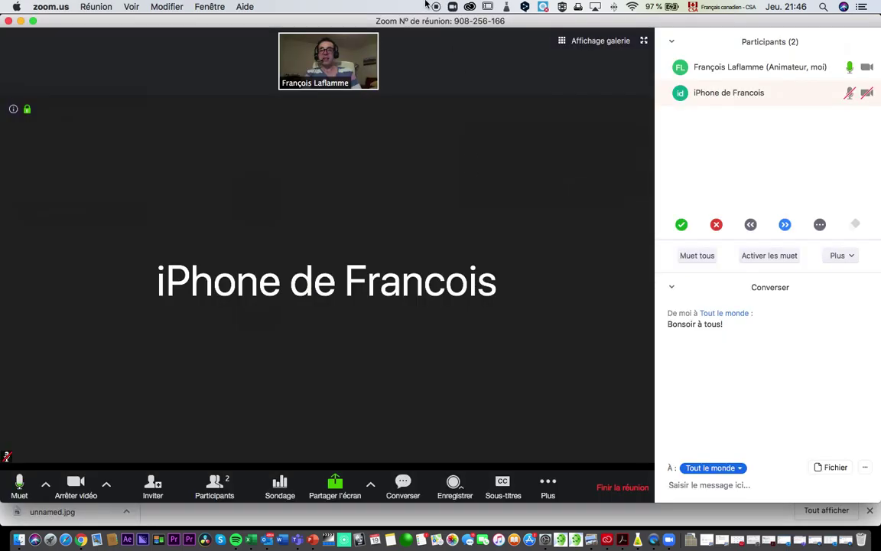